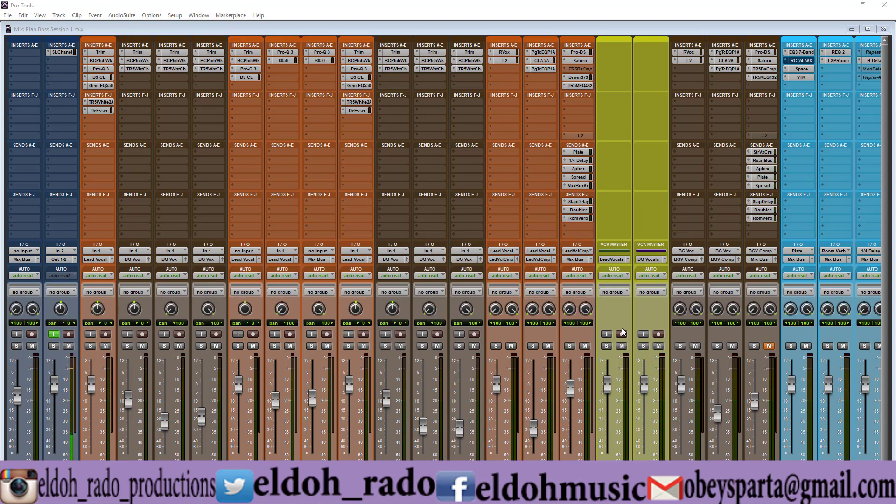
- Mute the first track and check the Trim plugin's settings on the Audio 1 lead vocal track
left_click(33, 346)
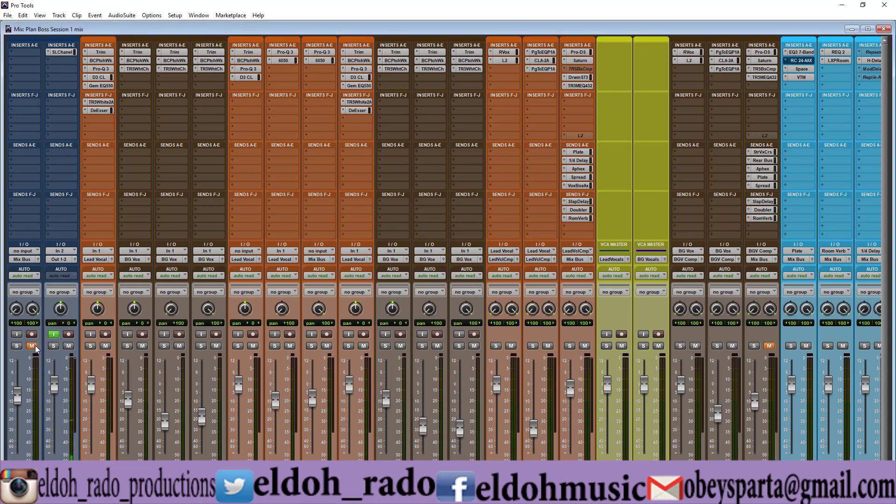
left_click(109, 53)
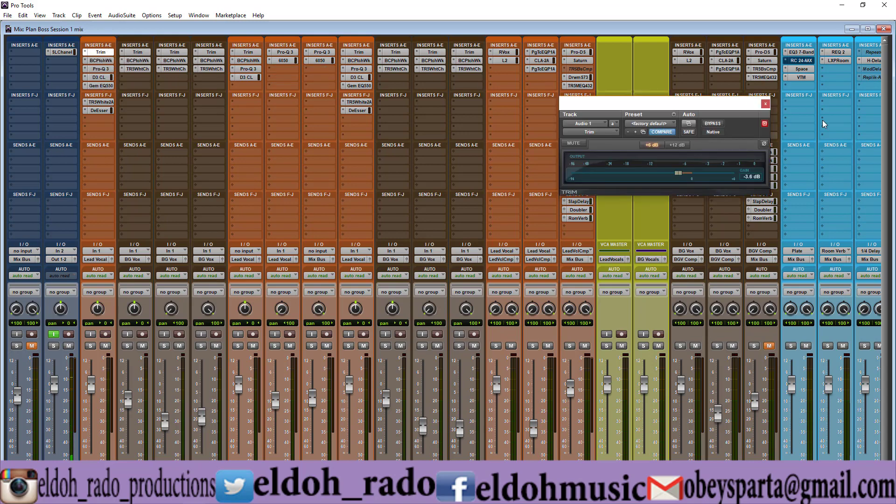
left_click(764, 104)
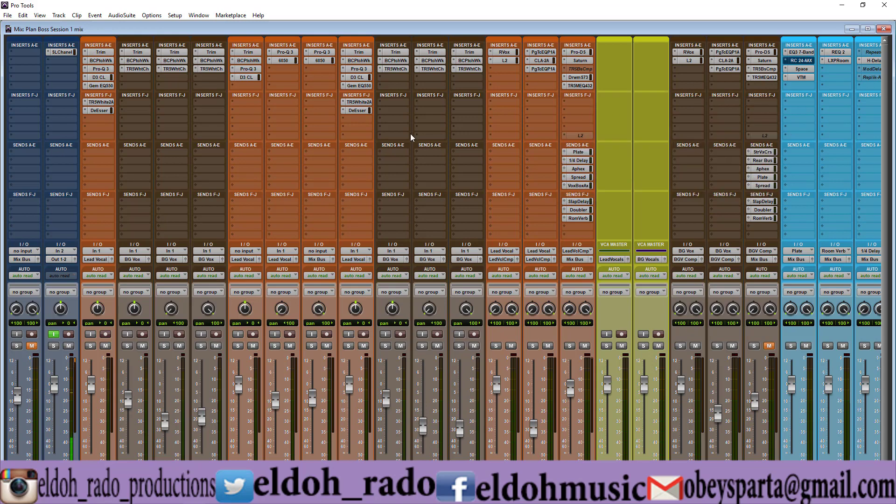
- Open the FabFilter Pro-Q 3 on Audio 1, position it centrally over the mixer, and play the vocal through it
left_click(102, 69)
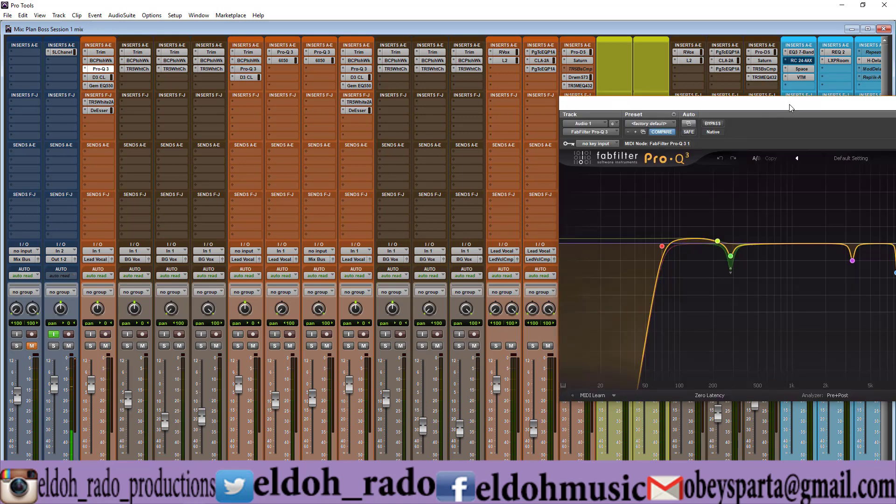
left_click_drag(790, 107, 450, 119)
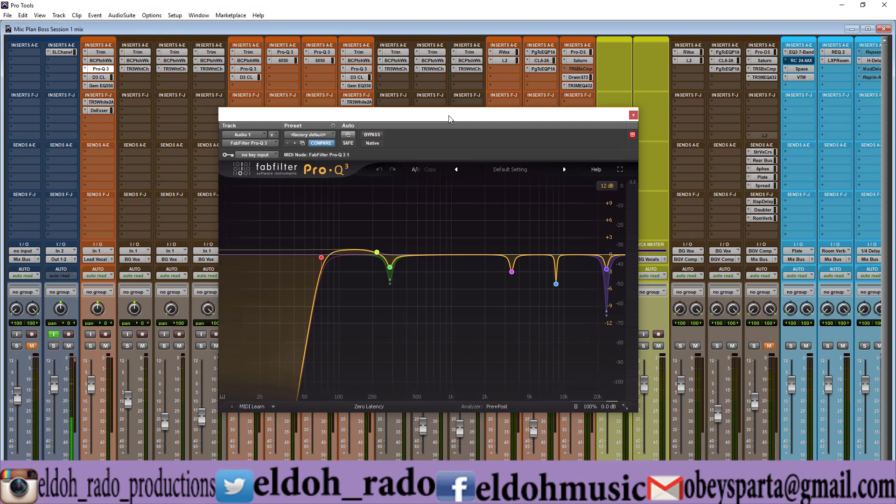
left_click_drag(449, 116, 416, 127)
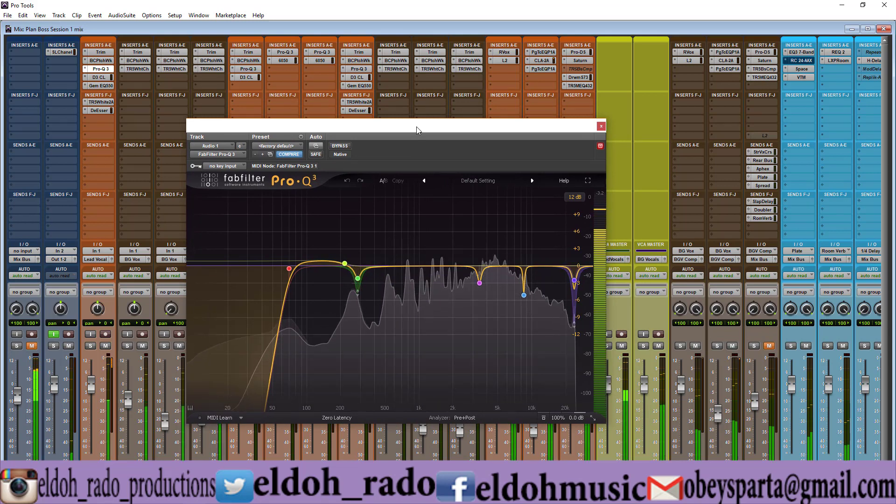
key("space")
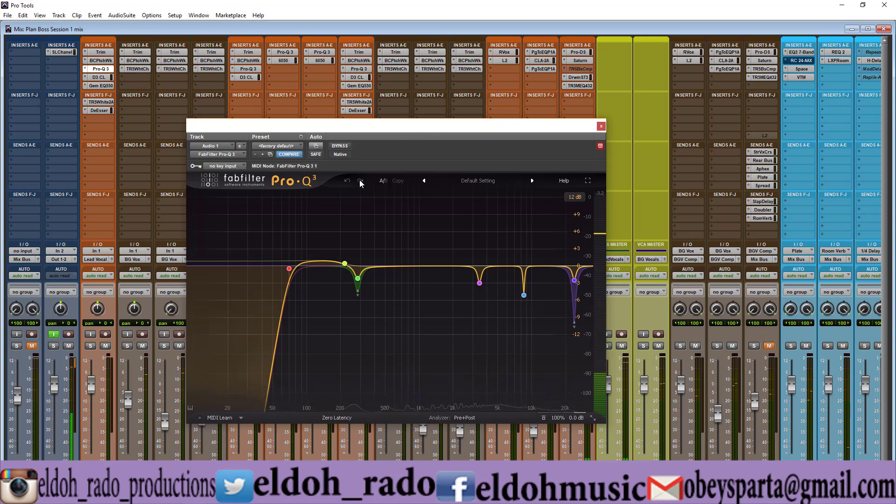
- Examine the frequency, gain, Q and dynamic range settings of the Pro-Q 3 bell bands on Audio 1
mouse_move(288, 286)
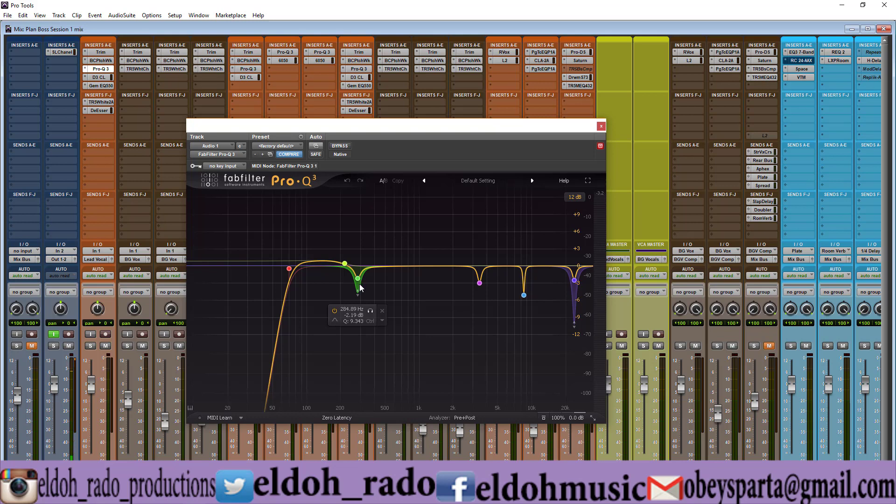
left_click(358, 279)
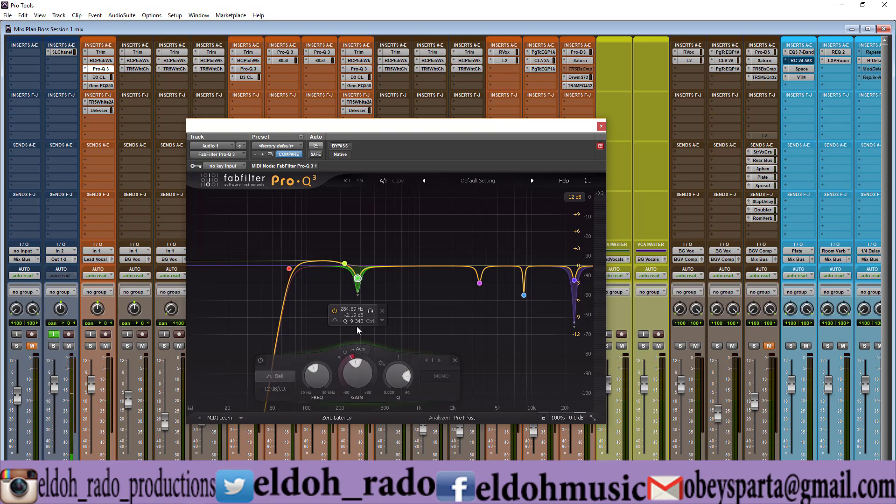
mouse_move(351, 357)
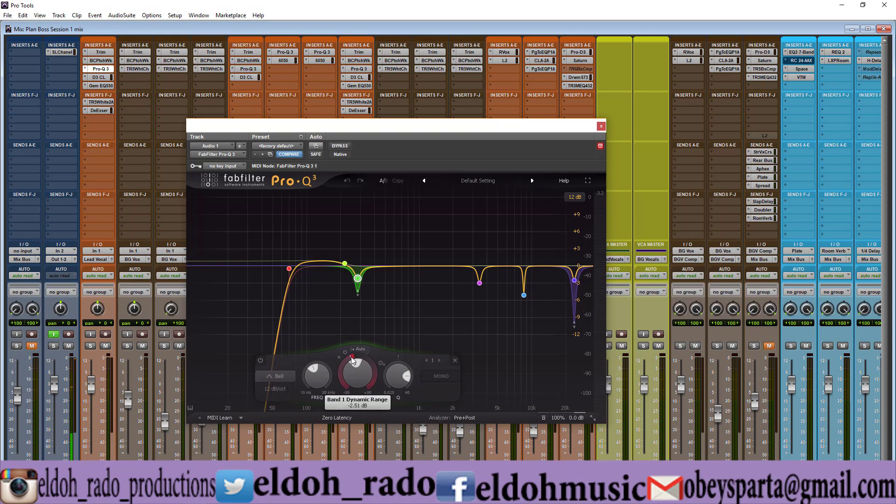
mouse_move(356, 319)
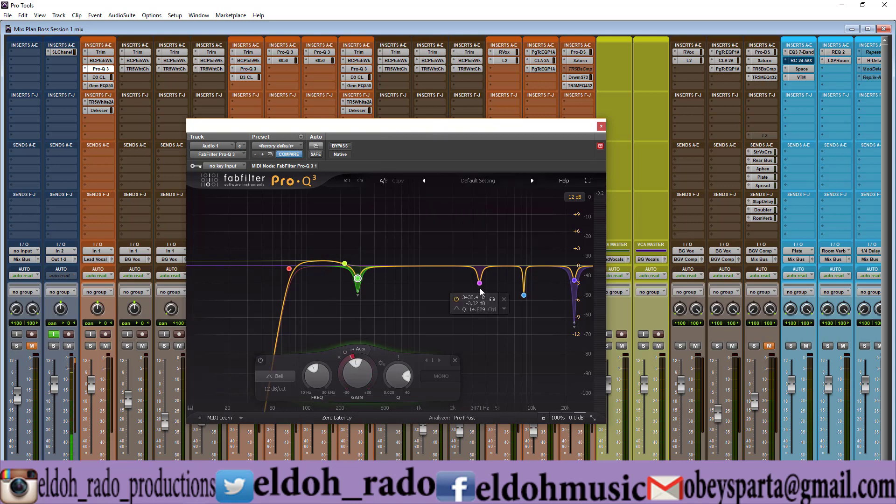
mouse_move(522, 292)
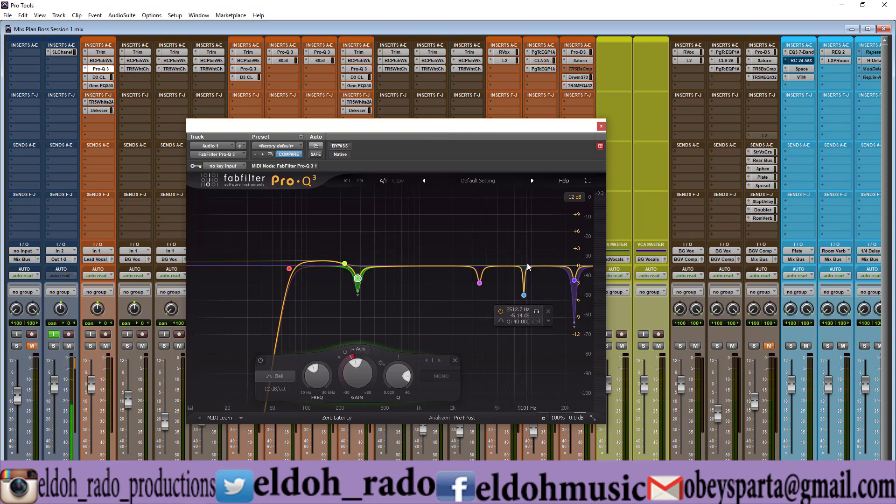
mouse_move(481, 266)
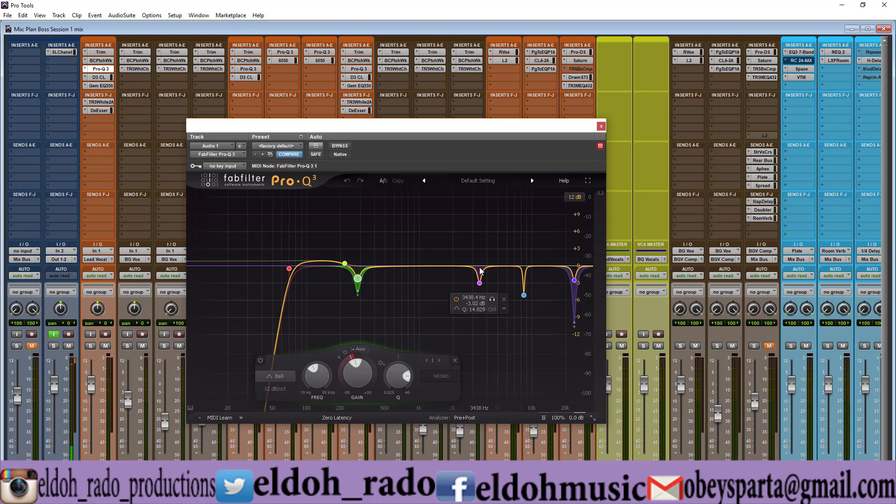
mouse_move(564, 274)
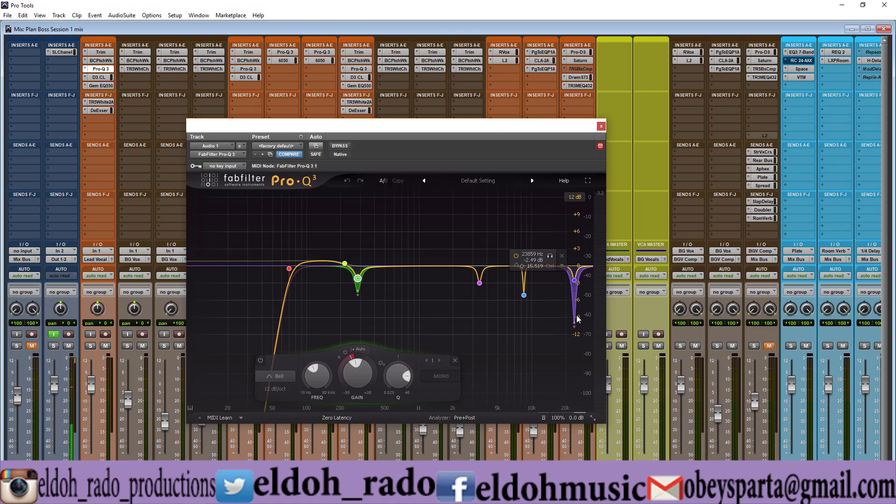
left_click(575, 281)
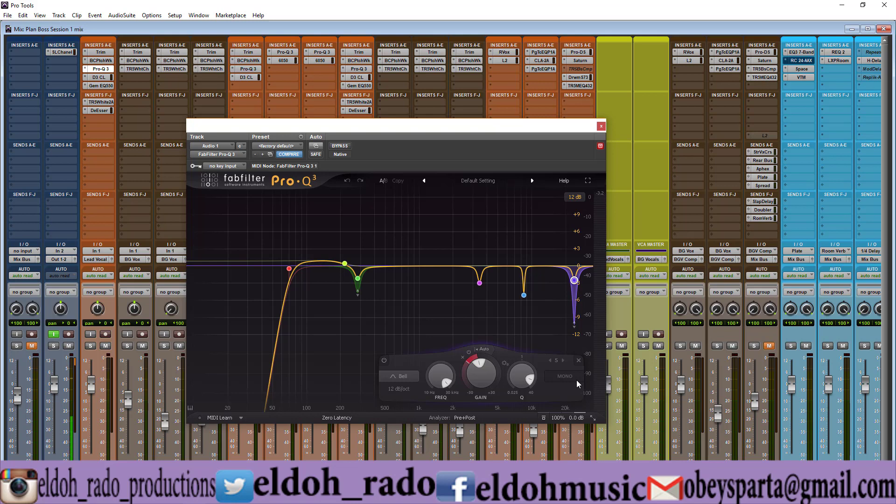
- Solo the 8512.7 Hz and 3438.4 Hz Pro-Q 3 bands in turn during playback to audition them, and close the equalizer
left_click(524, 296)
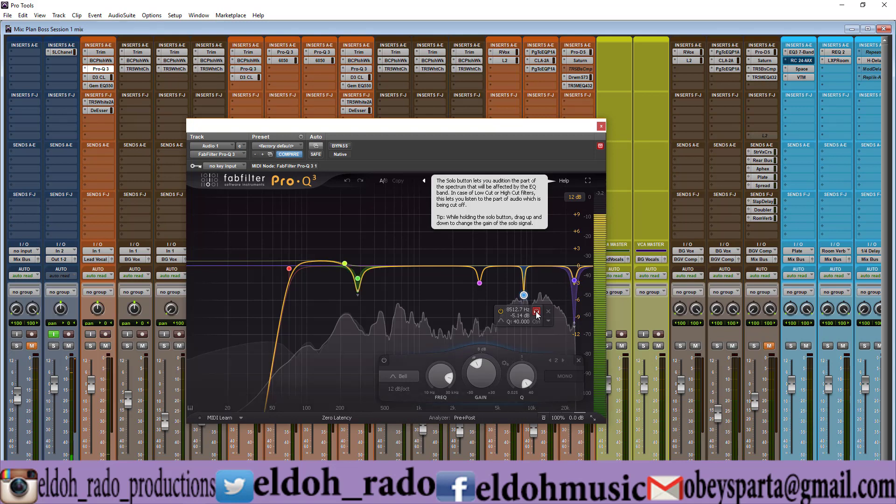
left_click(536, 312)
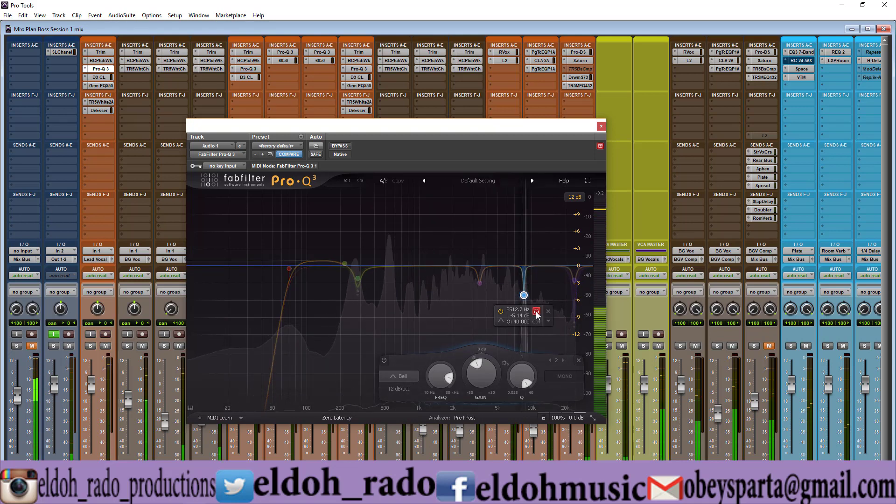
left_click(536, 311)
left_click(481, 283)
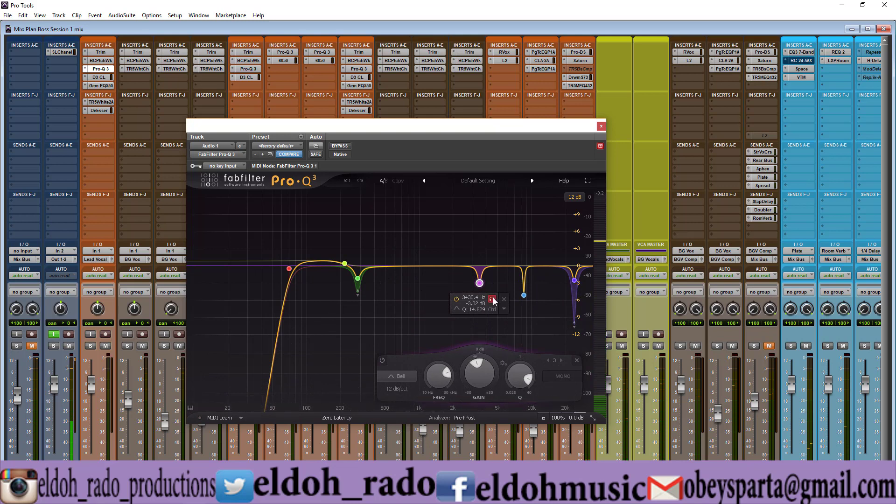
left_click(493, 298)
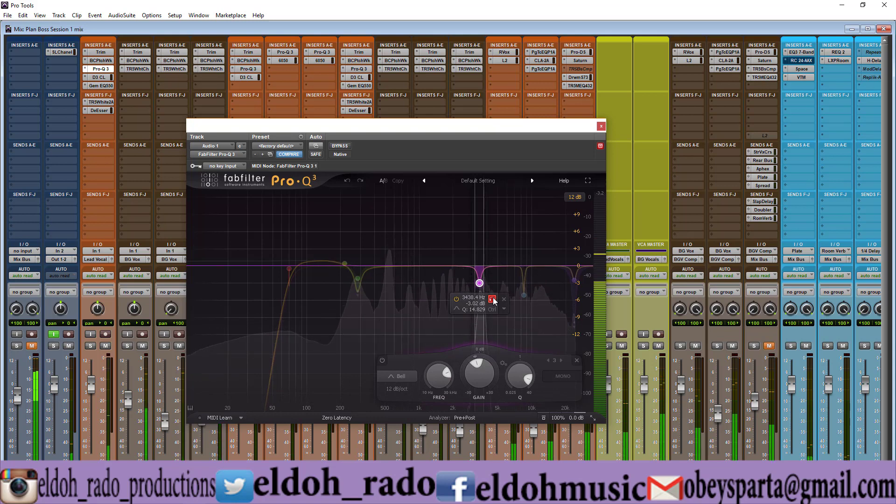
left_click(492, 298)
key("space")
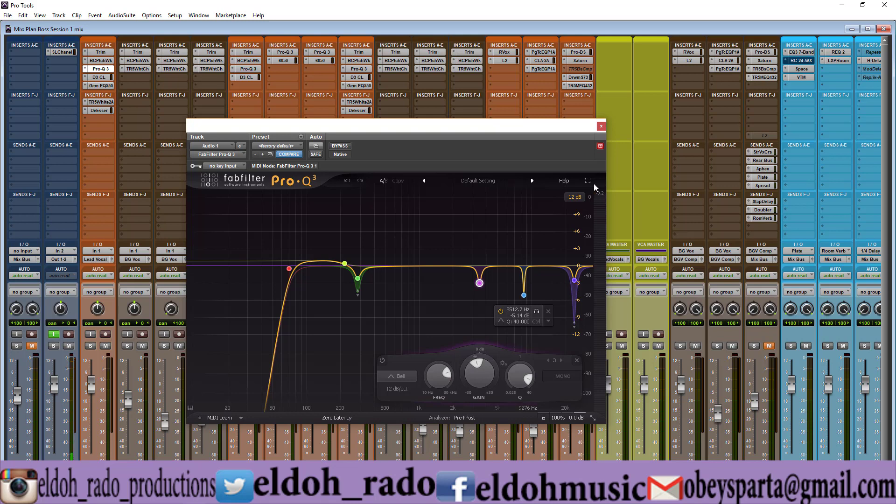
left_click(601, 127)
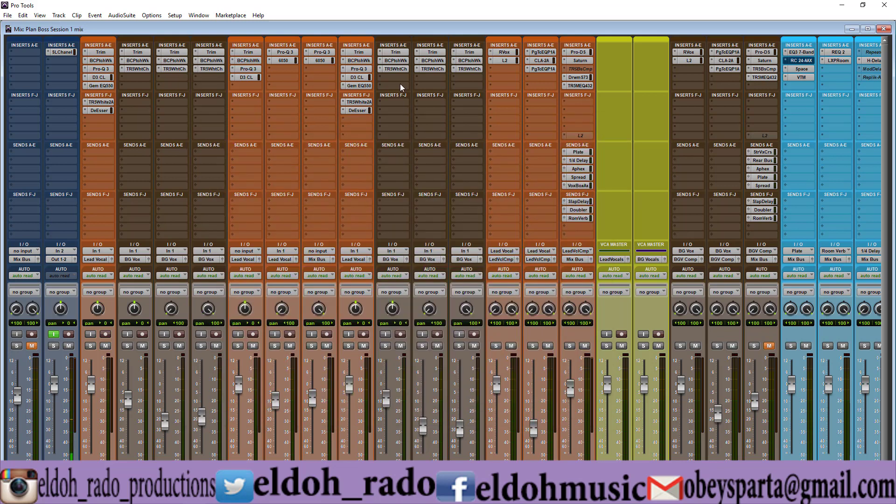
- Open the Gem EQ550 on Audio 1, bypass it and the Pro-Q 3, and mute all sends on the lead vocal bus channel
left_click(105, 85)
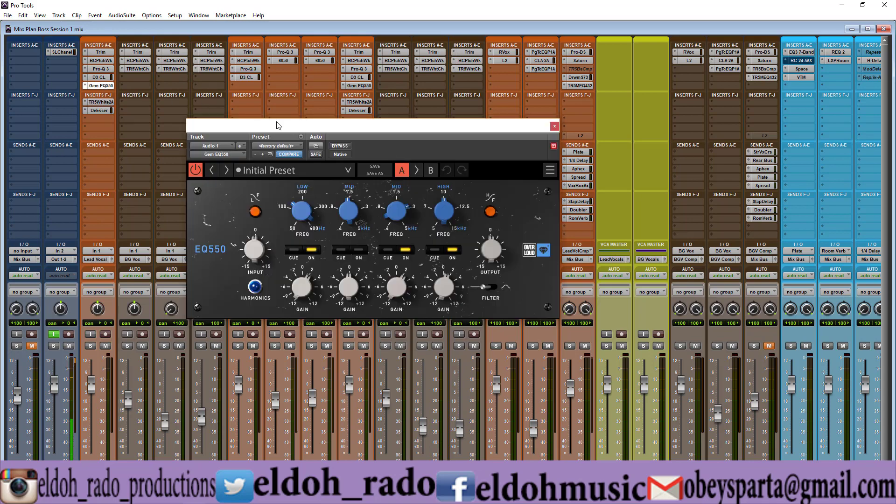
left_click_drag(284, 124, 305, 153)
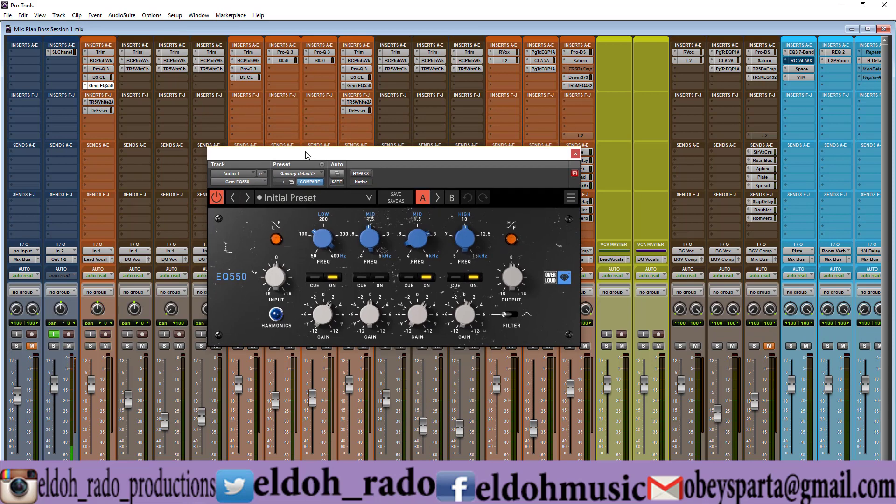
left_click(361, 174)
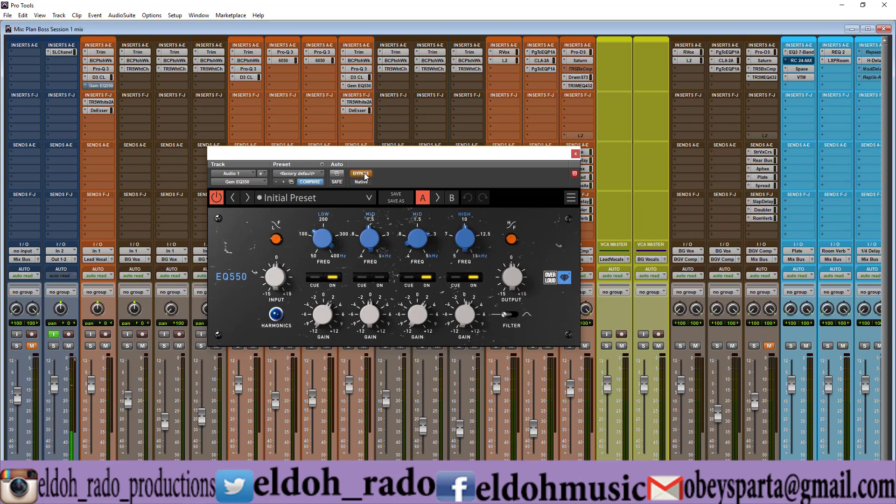
left_click(99, 69, "ctrl")
left_click_drag(412, 160, 341, 168)
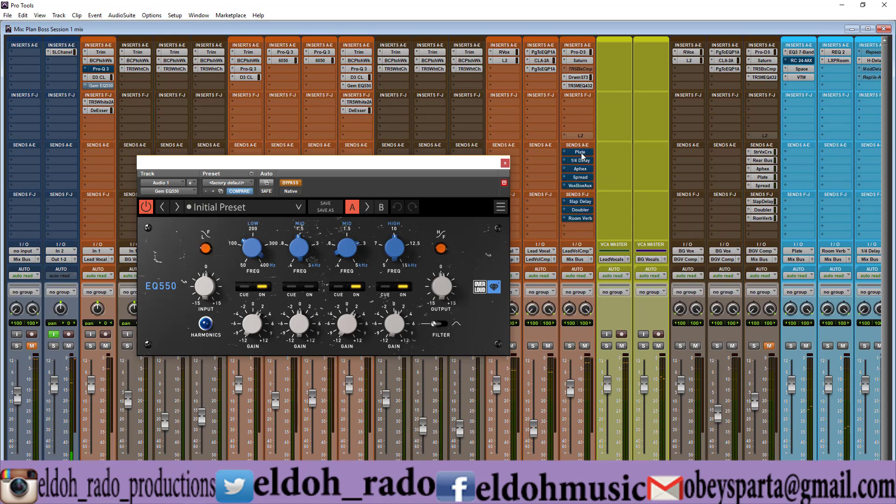
left_click_drag(407, 164, 475, 154)
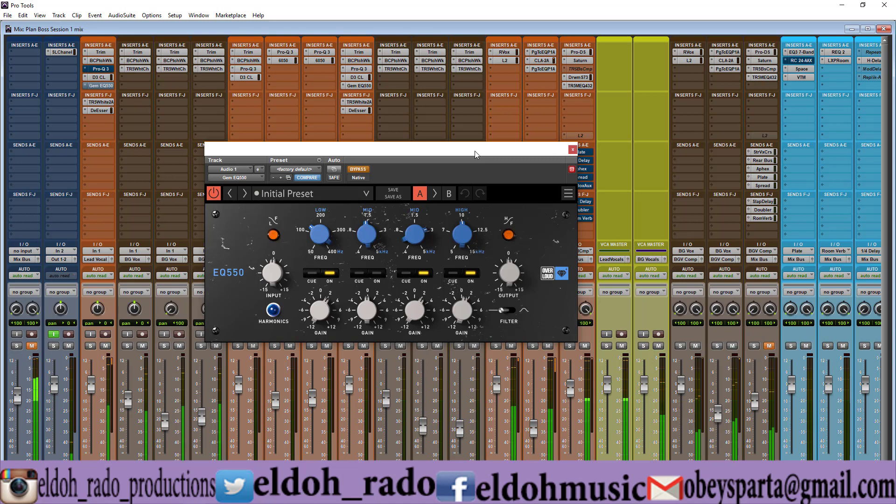
- Toggle the Pro-Q 3 bypass on Audio 1 during playback to compare the vocal, and leave the equalizer active
left_click(101, 69, "ctrl")
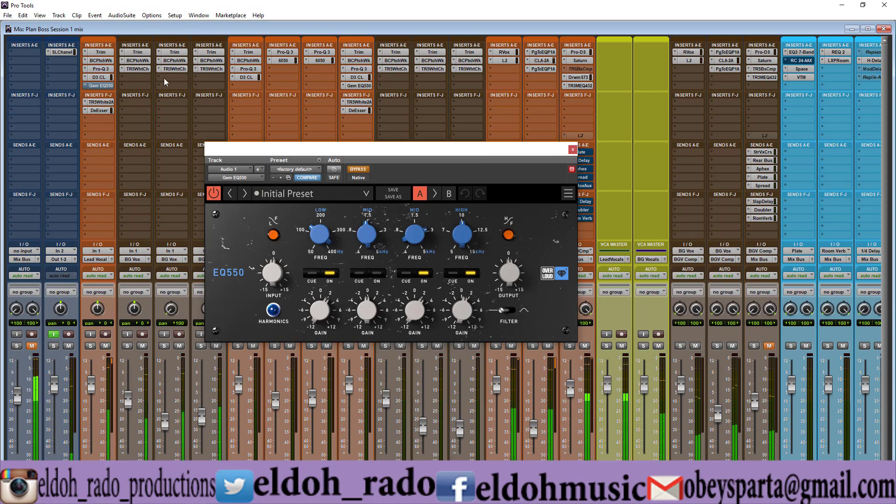
left_click(102, 69, "ctrl")
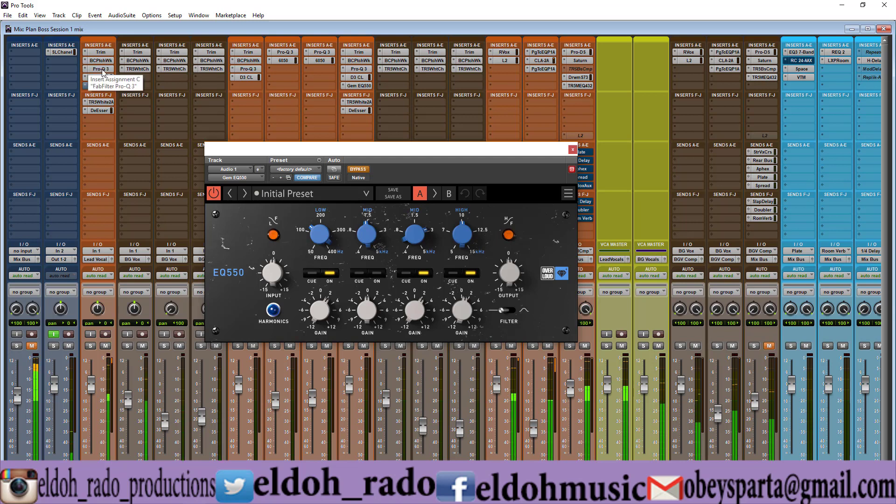
left_click(102, 70, "ctrl")
left_click(102, 72, "ctrl")
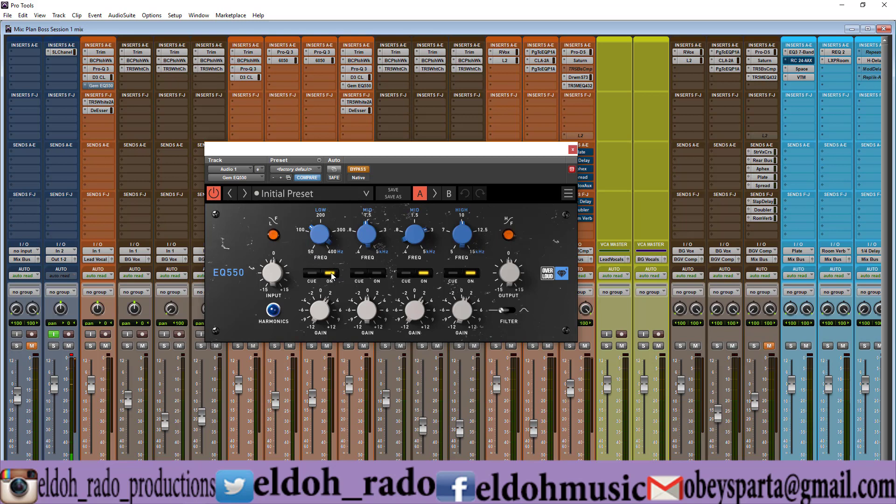
- Toggle the Gem EQ550 bypass on Audio 1 during playback to compare the vocal, and leave the equalizer active
left_click(359, 173)
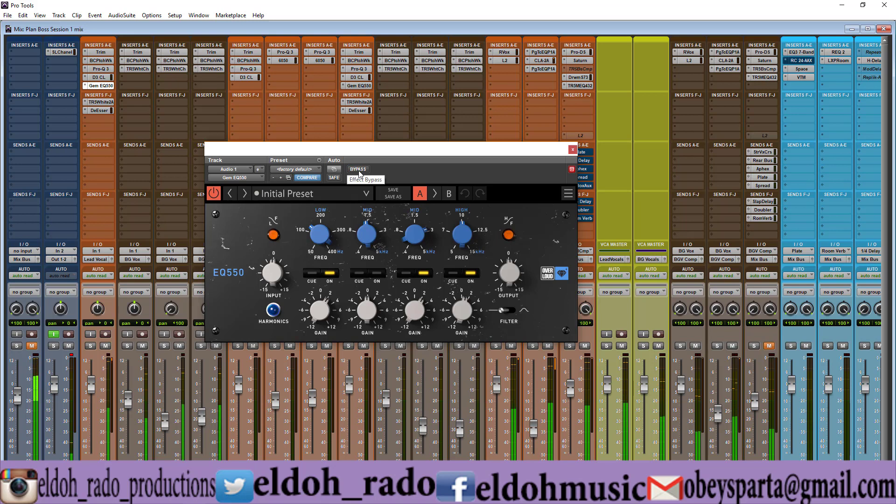
left_click(359, 172)
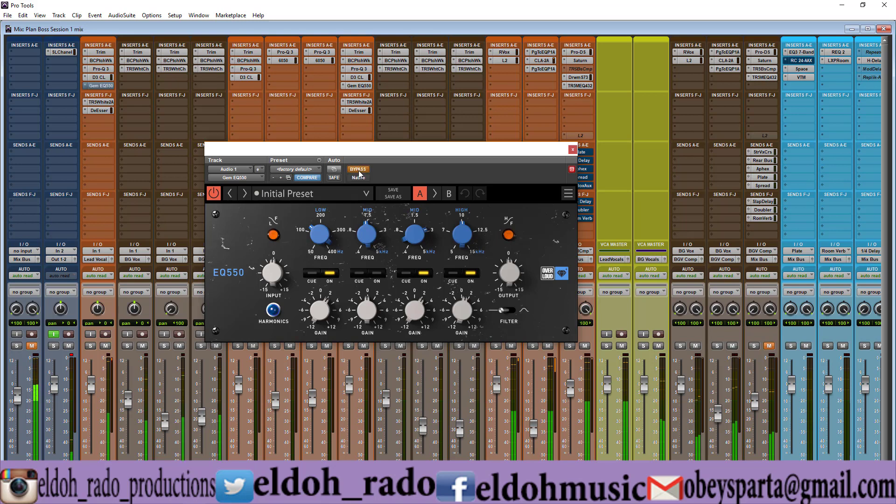
left_click(359, 171)
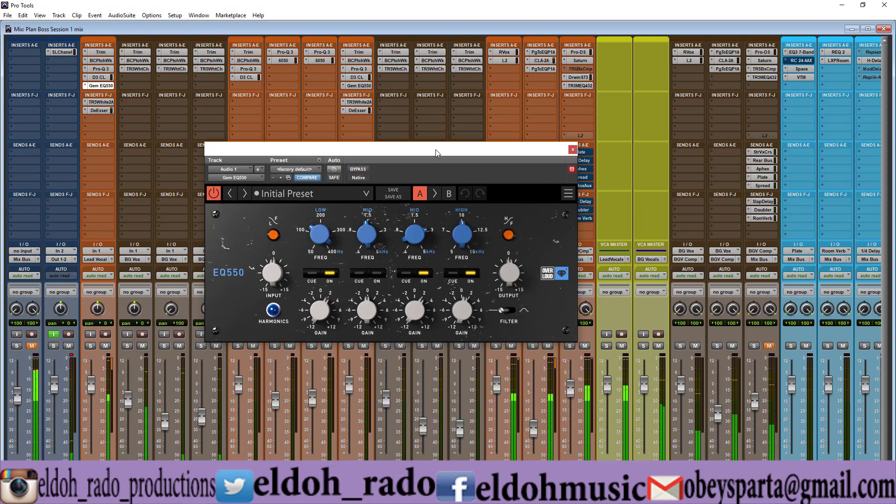
left_click_drag(436, 150, 474, 148)
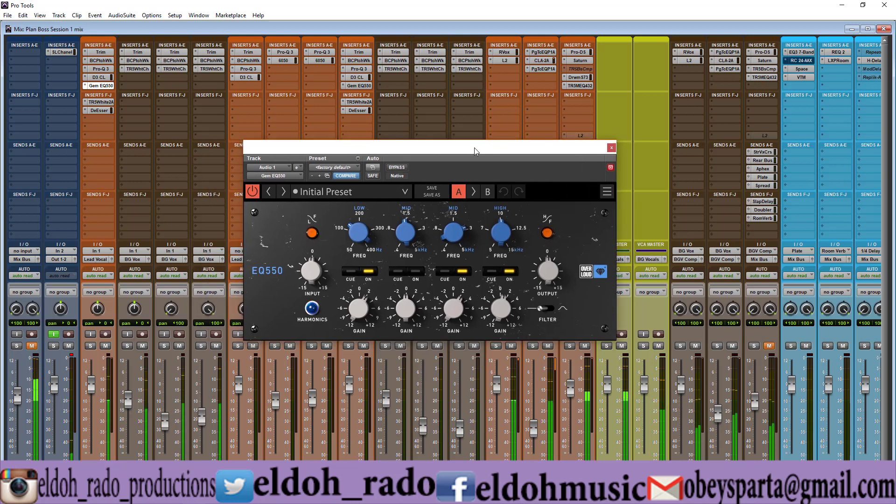